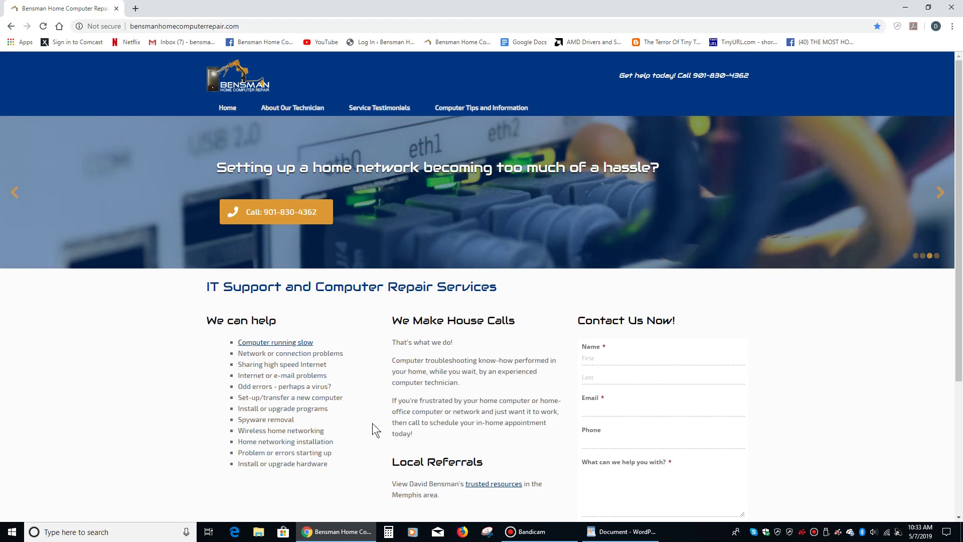
# Step: Check the printer model in the WordPad note, then search Google for 'brother' in a new tab
pyautogui.click(618, 536)
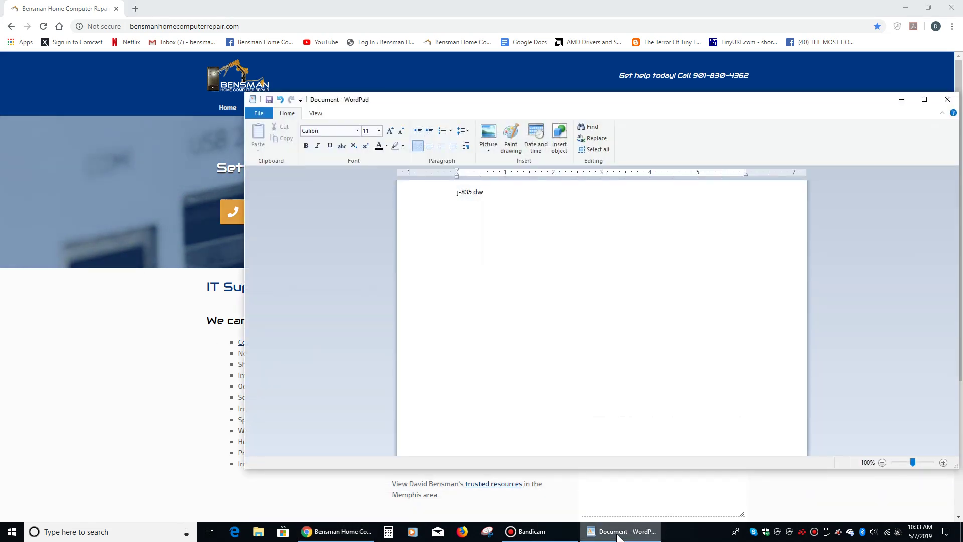
pyautogui.click(621, 536)
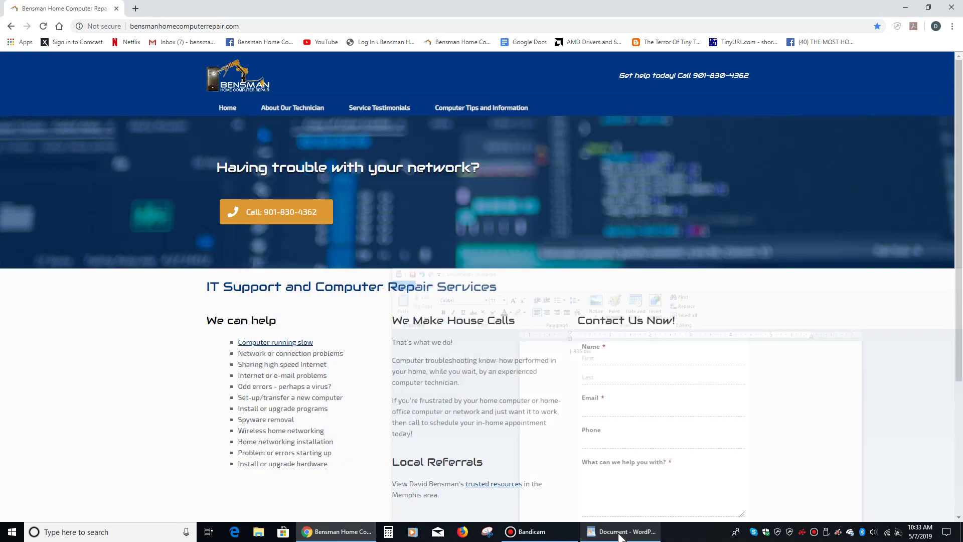
pyautogui.click(137, 8)
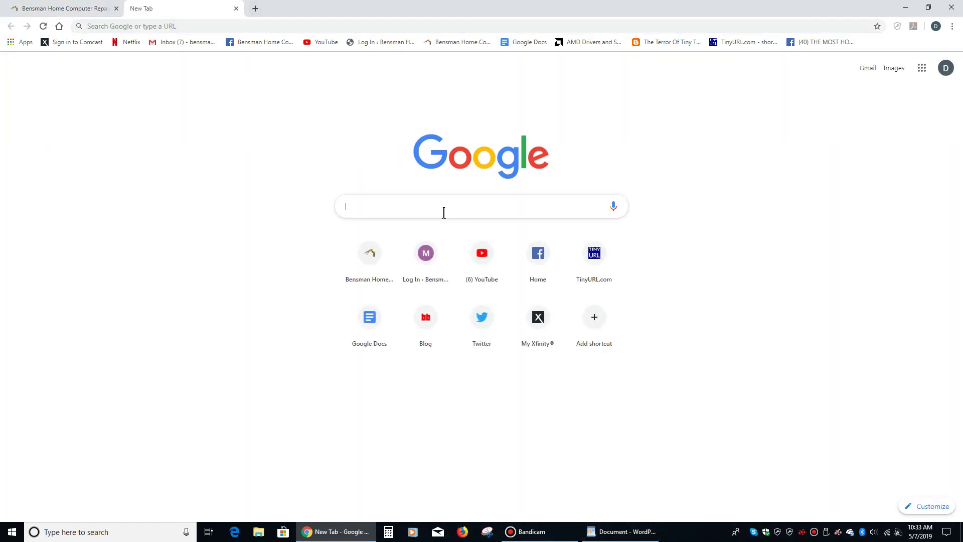
pyautogui.write('bro')
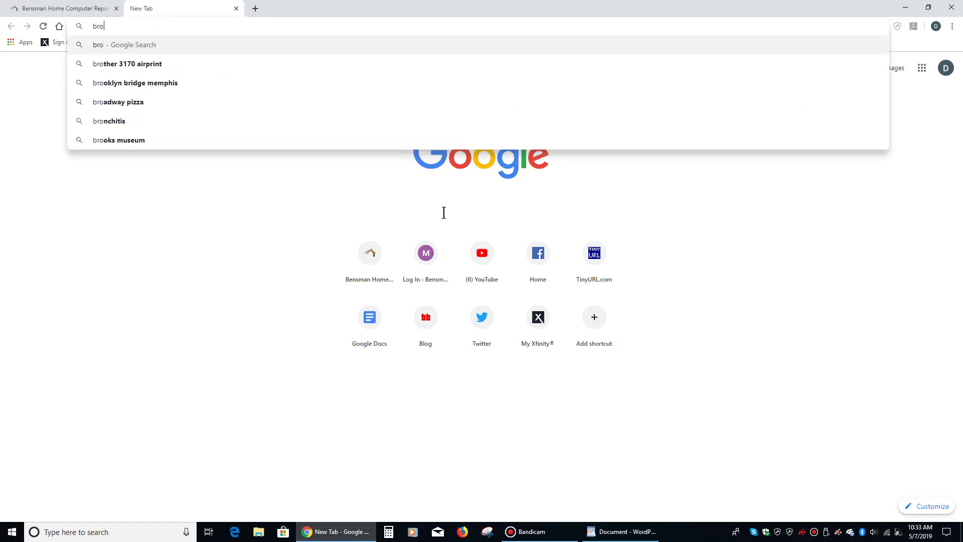
pyautogui.write('ther')
pyautogui.press('Return')
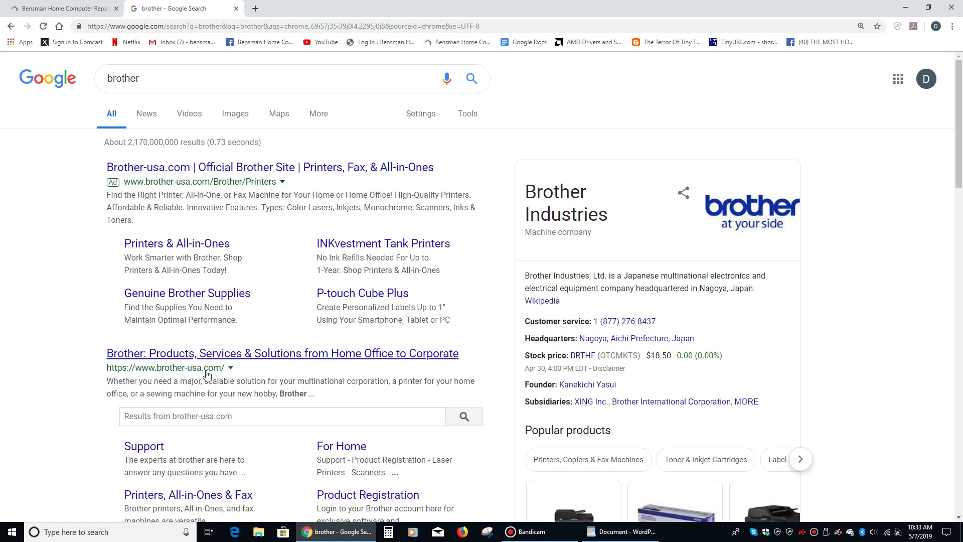
# Step: Go from Brother USA's home products section to Brother Support and enter model number 835
pyautogui.click(223, 353)
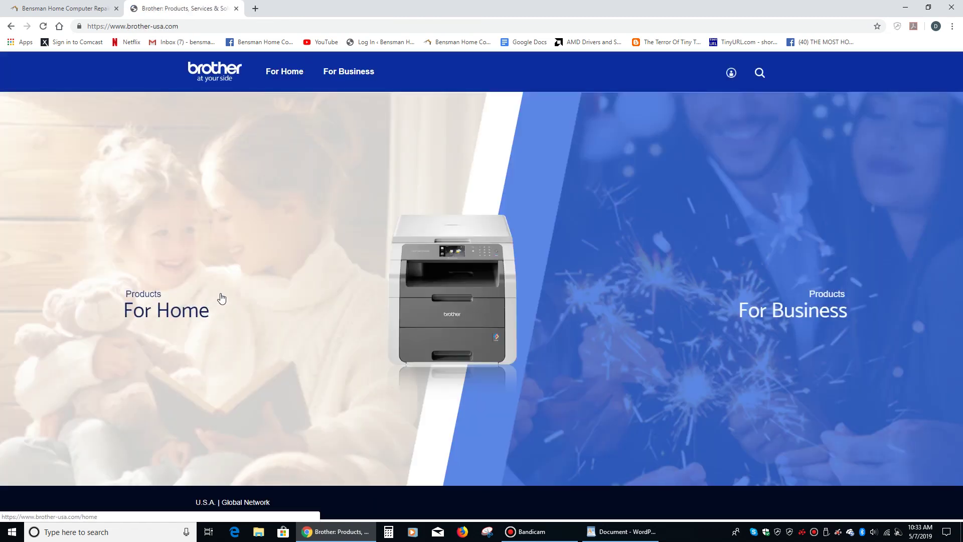
pyautogui.click(285, 72)
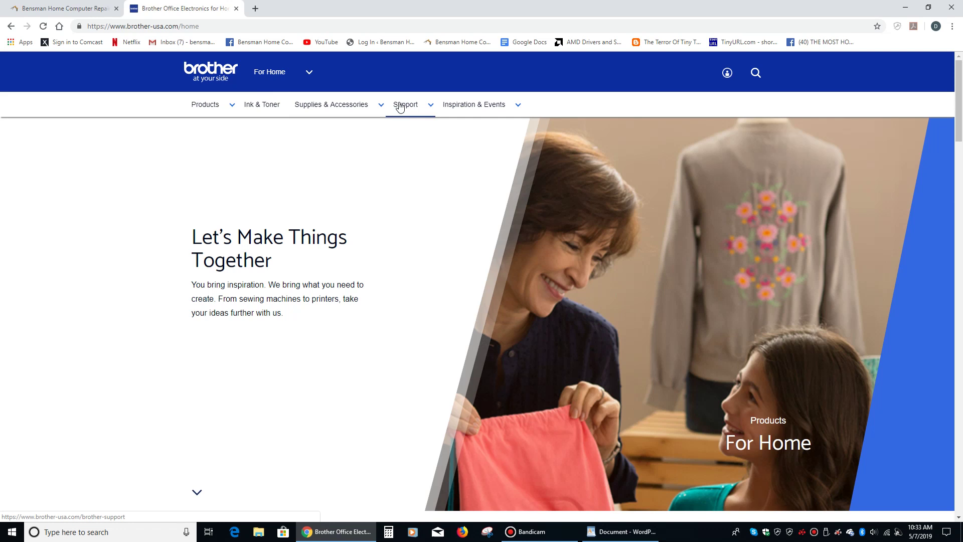
pyautogui.moveTo(400, 107)
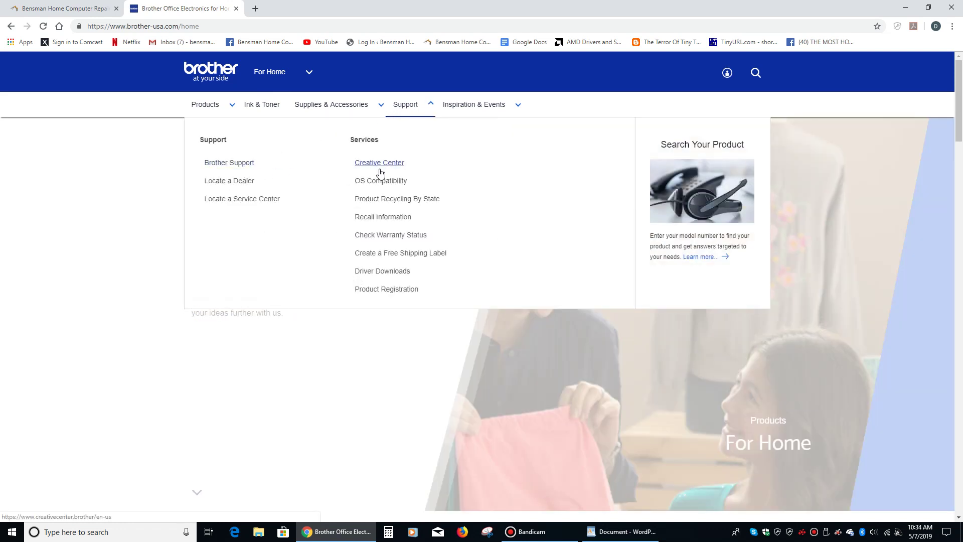
pyautogui.click(250, 162)
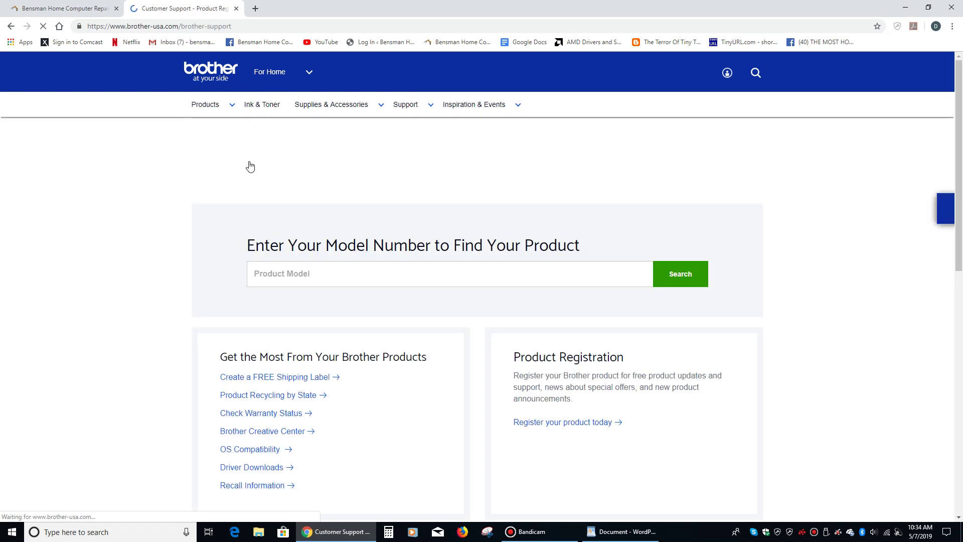
pyautogui.click(337, 279)
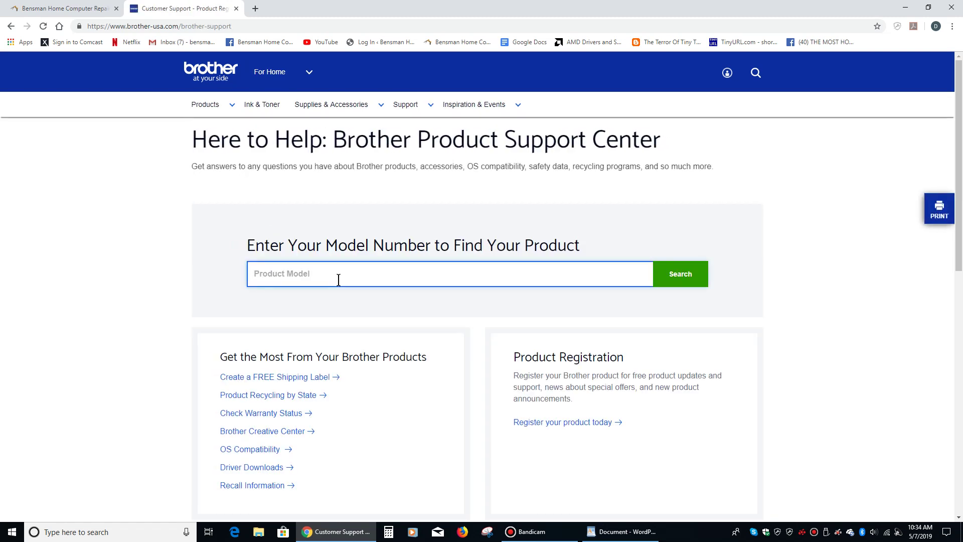
pyautogui.write('8')
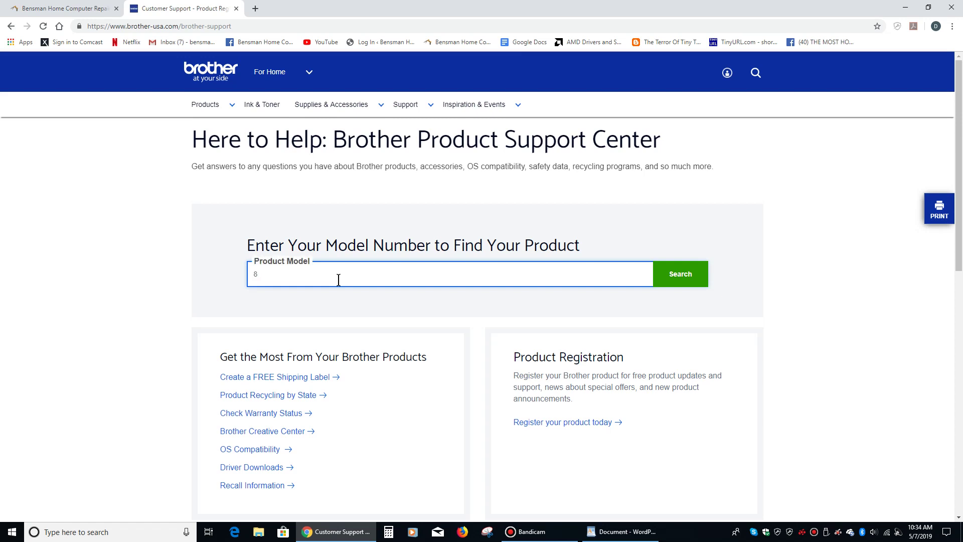
pyautogui.write('35')
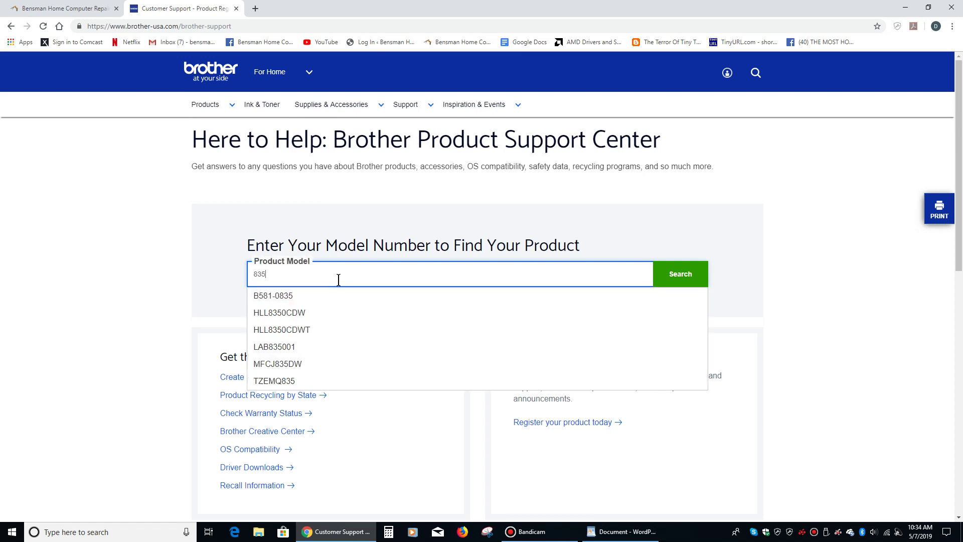
# Step: Search support for the MFCJ835DW and follow its Downloads & Drivers link to the Solutions Center
pyautogui.click(276, 364)
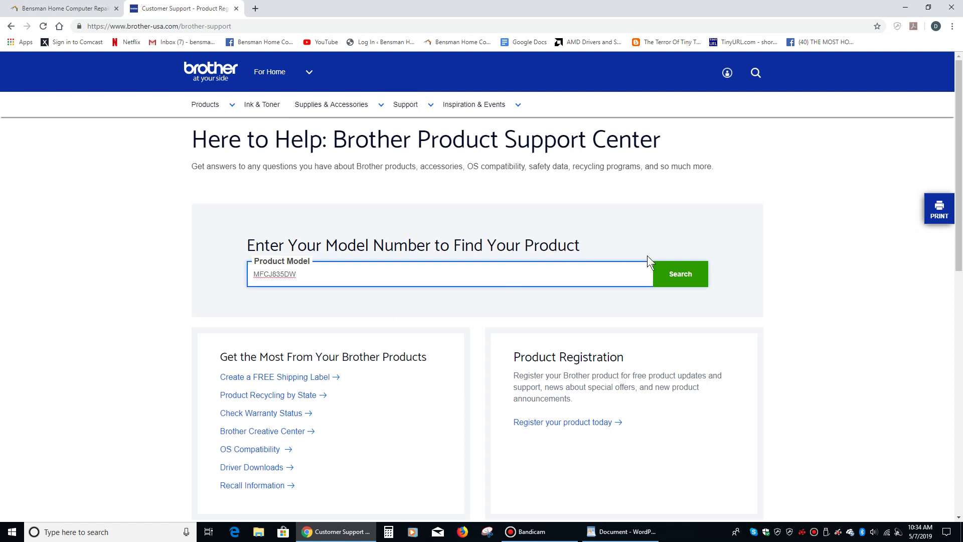
pyautogui.click(692, 277)
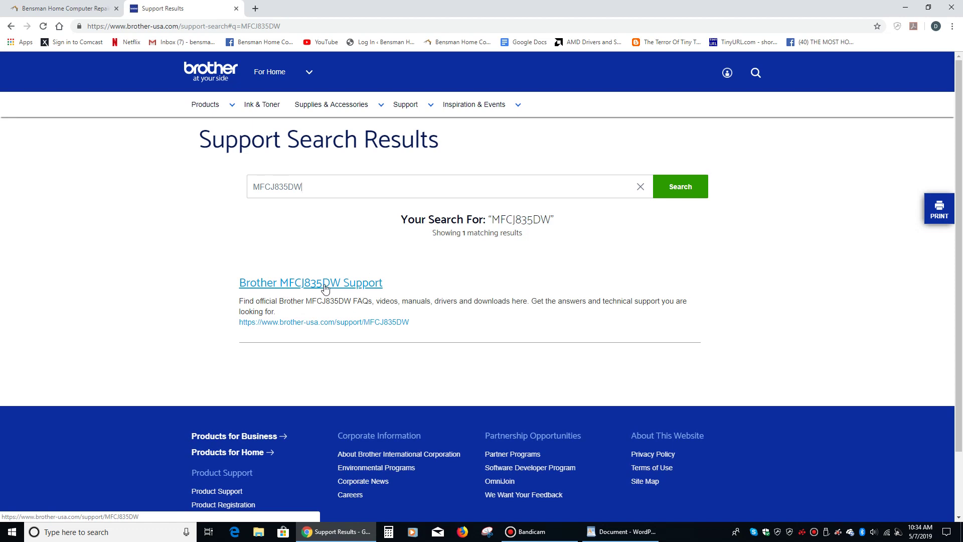
pyautogui.click(318, 284)
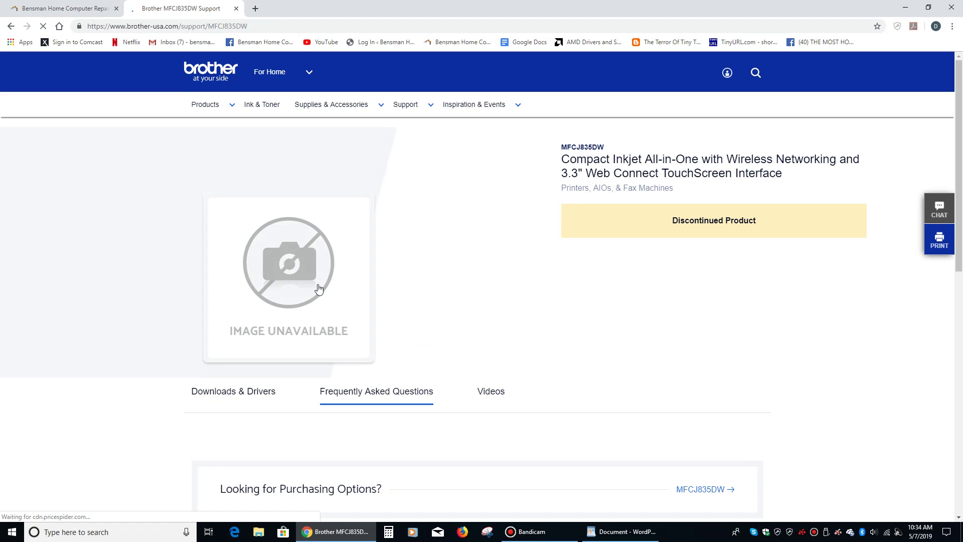
pyautogui.scroll(-2, 429, 318)
pyautogui.scroll(-2, 429, 318)
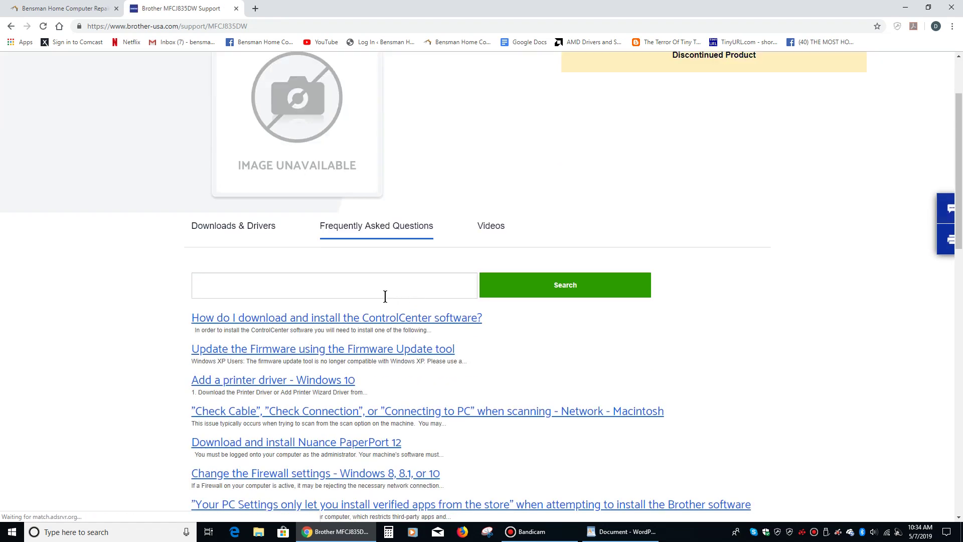
pyautogui.click(252, 229)
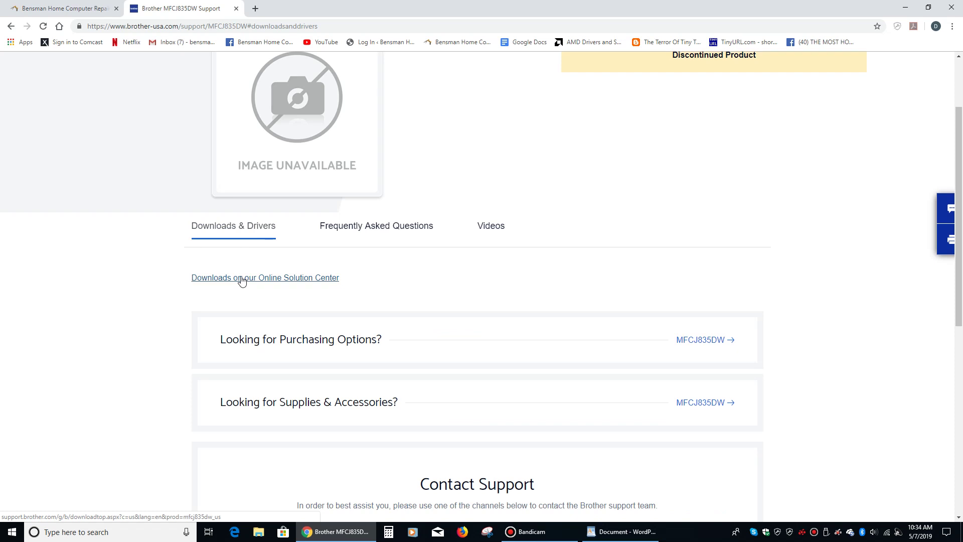
pyautogui.click(300, 278)
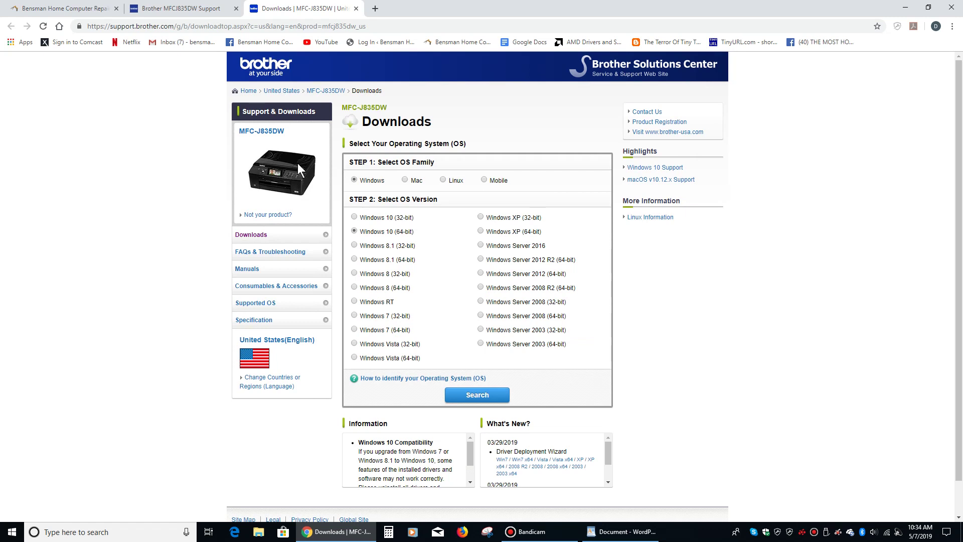
# Step: List Windows 10 64-bit downloads and get the Full Driver & Software Package, agreeing to the EULA
pyautogui.click(477, 401)
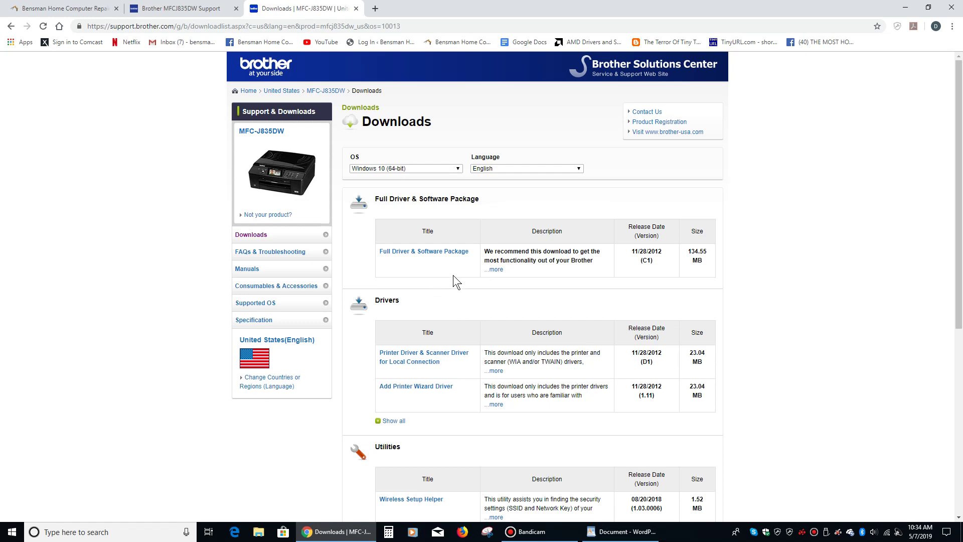
pyautogui.click(414, 254)
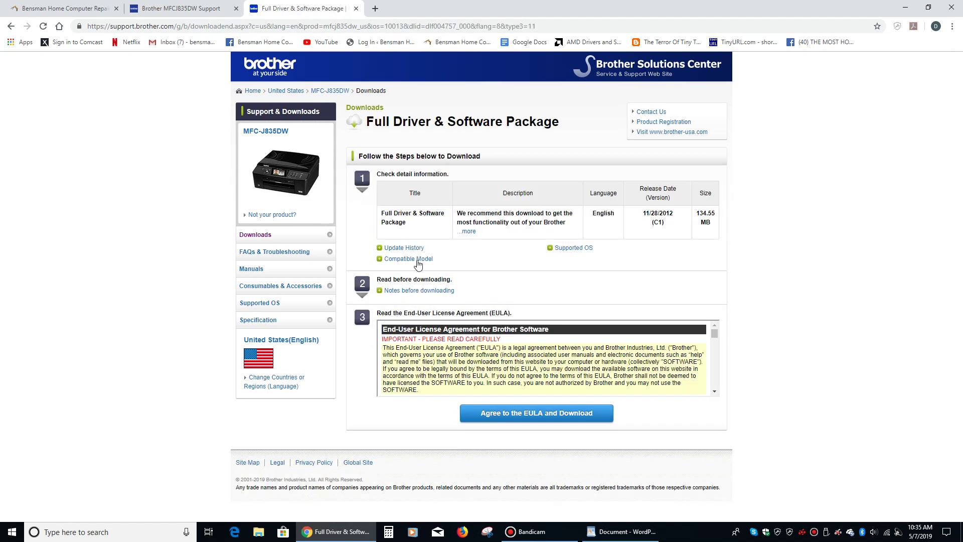
pyautogui.click(580, 416)
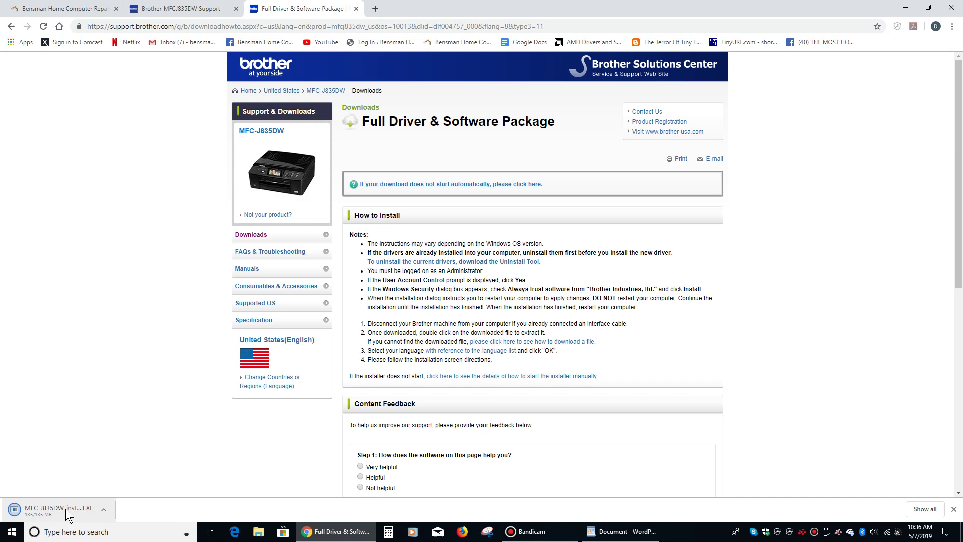
# Step: Run the downloaded Brother installer EXE and close the Chrome window
pyautogui.click(65, 509)
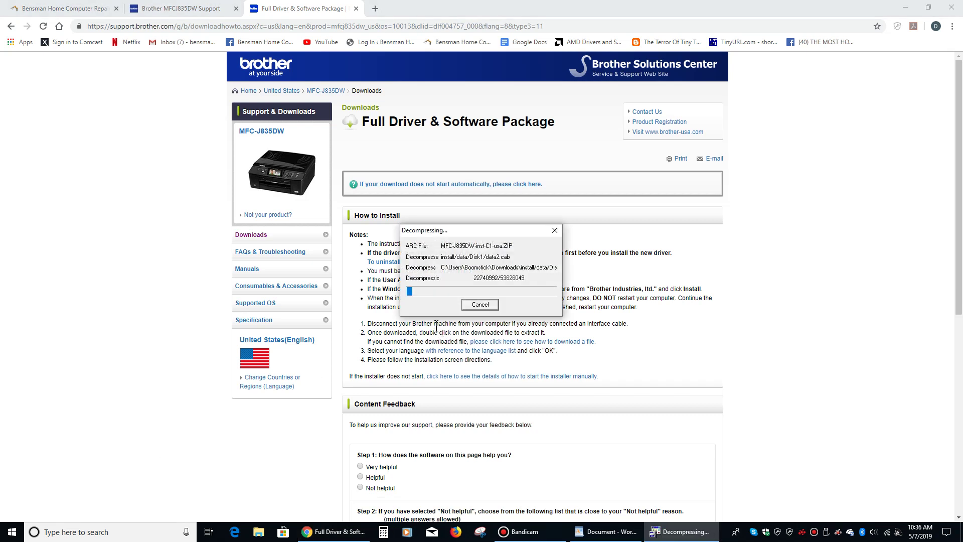
pyautogui.click(954, 10)
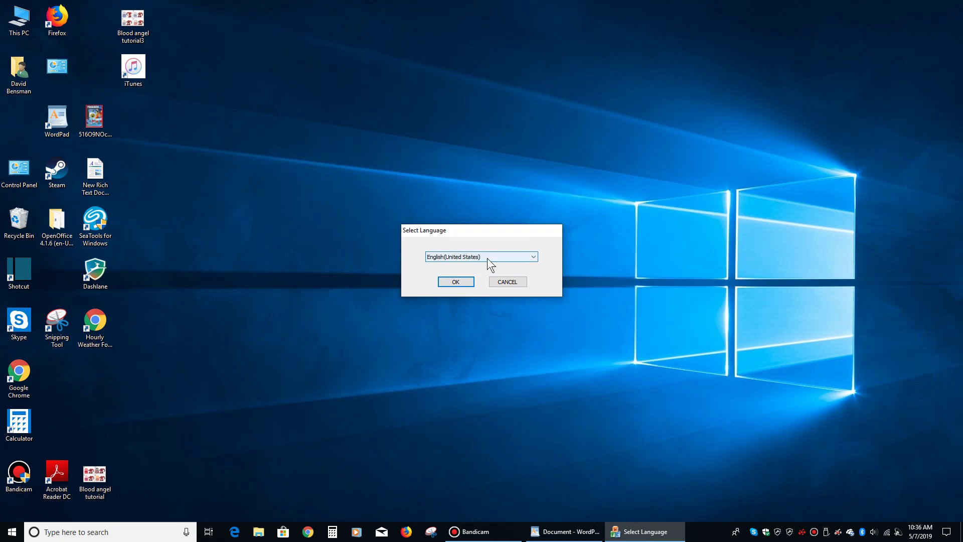
# Step: Confirm English, accept the license, choose Wireless Network Connection, and allow the firewall changes
pyautogui.click(456, 282)
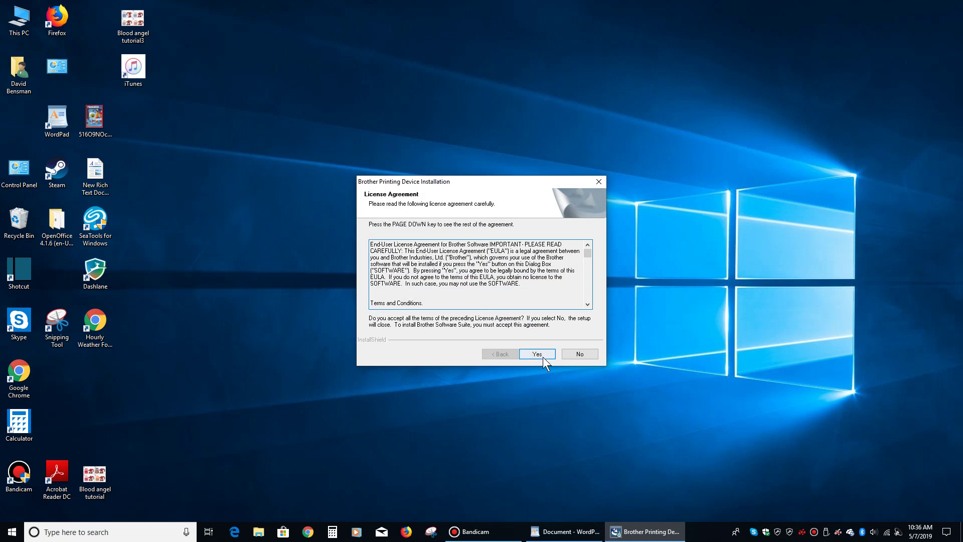
pyautogui.click(543, 356)
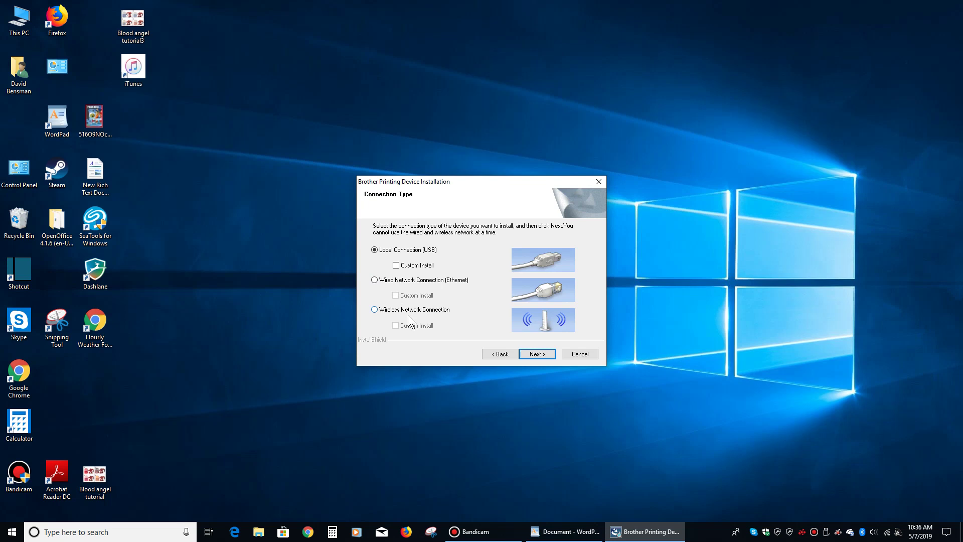
pyautogui.click(377, 309)
pyautogui.click(542, 355)
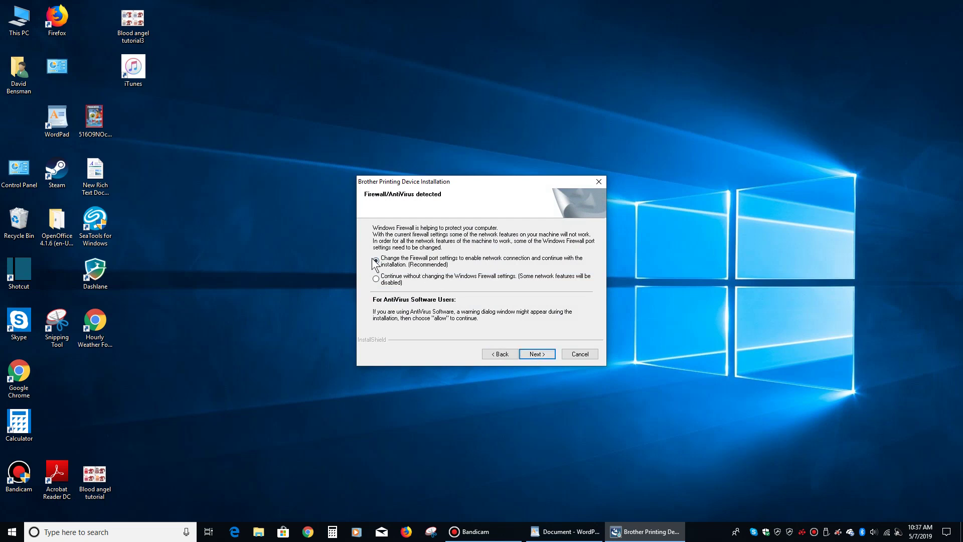
pyautogui.click(547, 352)
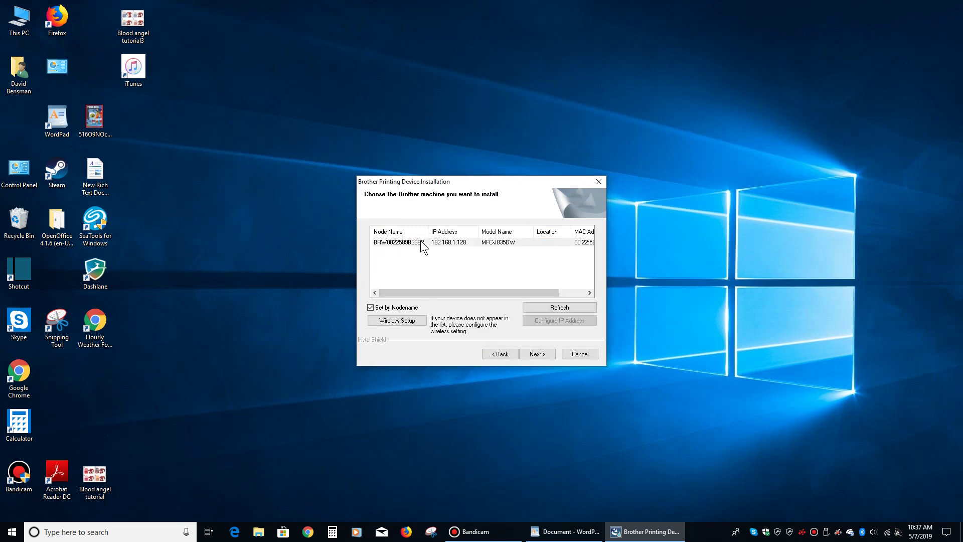
# Step: Select the MFC-J835DW at 192.168.1.128 from the detected machine list
pyautogui.click(417, 243)
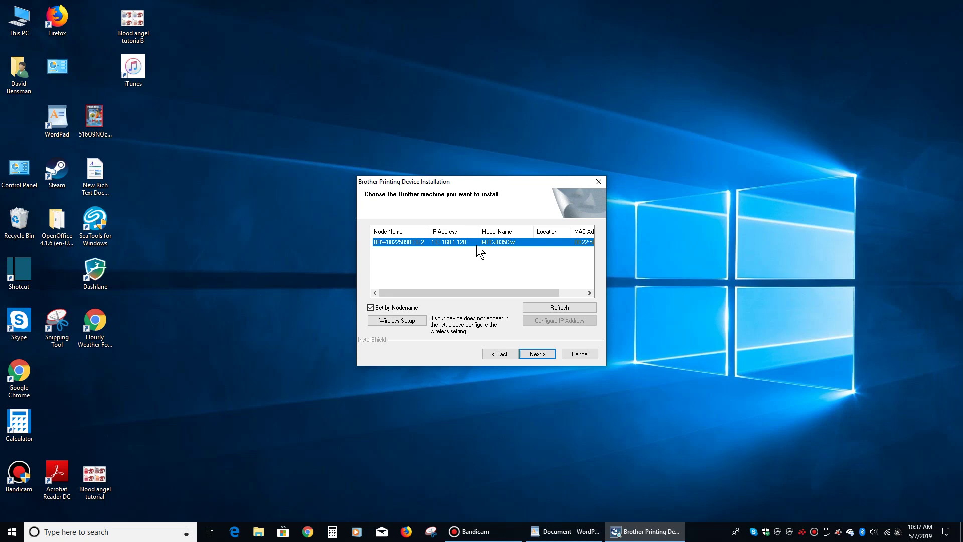
# Step: Start installing the selected MFC-J835DW and wait for the Windows Security prompt
pyautogui.click(536, 356)
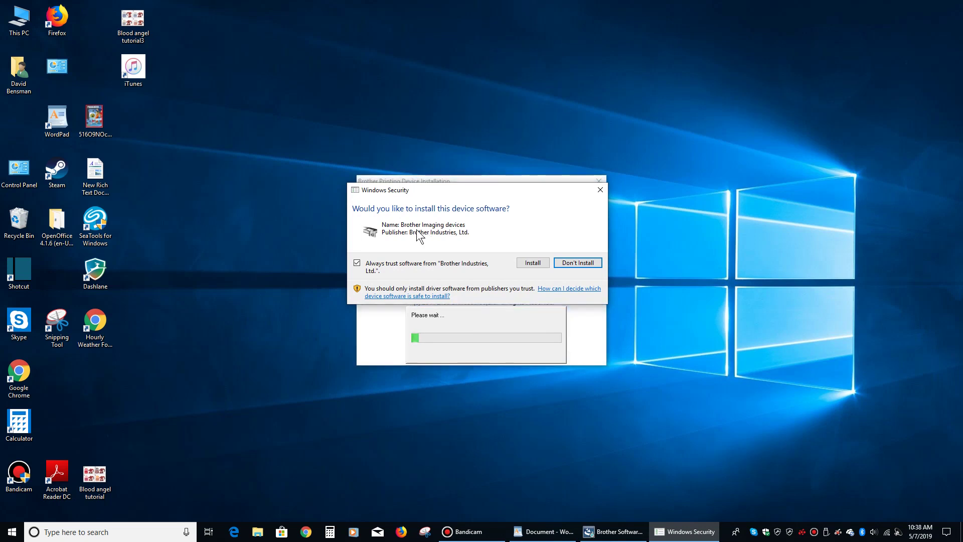
# Step: Approve the Brother Imaging devices software, keeping 'Always trust software from Brother Industries' checked
pyautogui.click(533, 262)
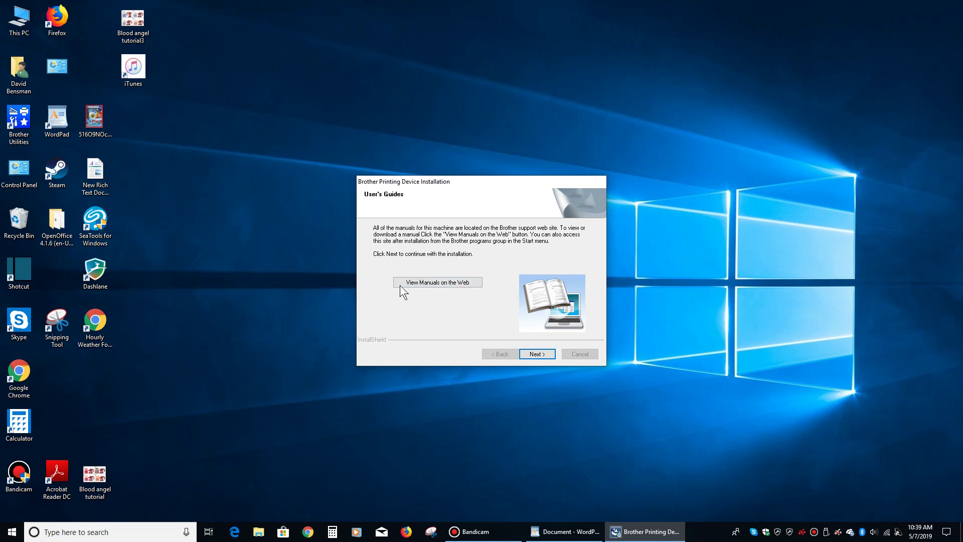
# Step: Pass the guides and registration pages, uncheck Set as Default Printer and Trial Photo Print, and finish
pyautogui.click(539, 354)
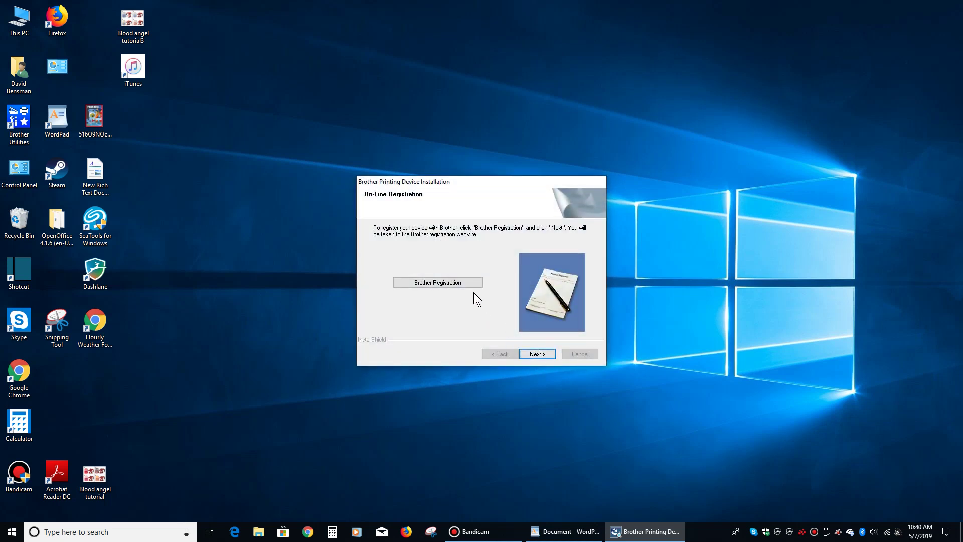
pyautogui.click(537, 354)
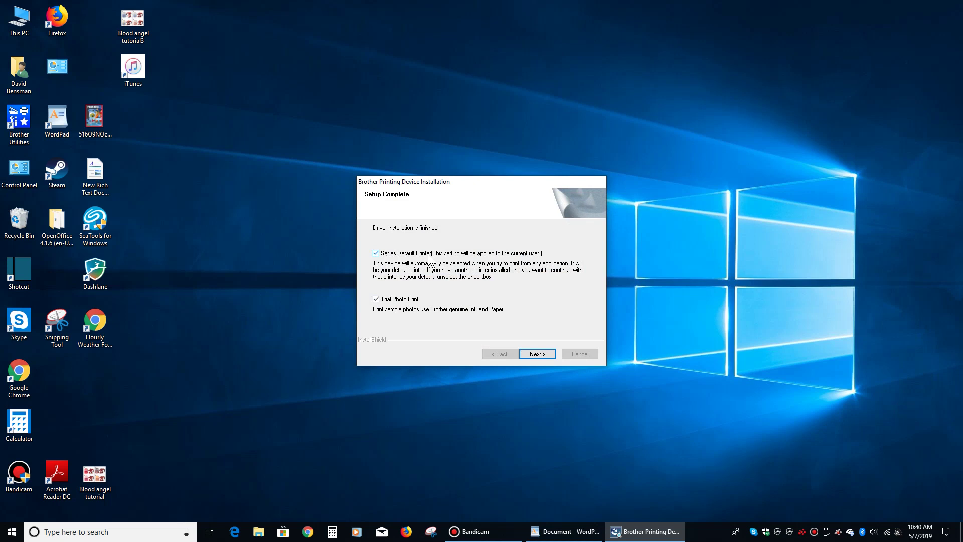
pyautogui.click(377, 253)
pyautogui.click(394, 299)
pyautogui.click(537, 353)
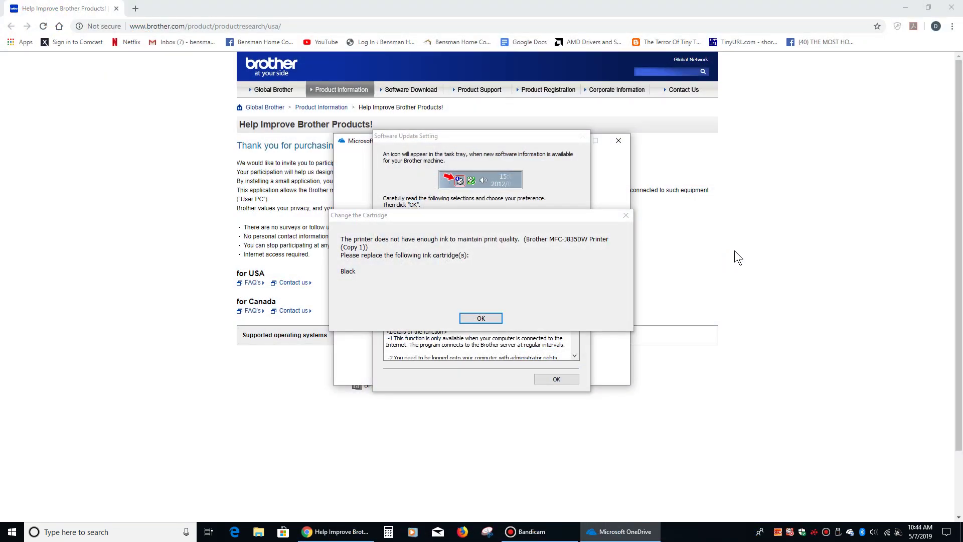
# Step: Close the OneDrive window and dismiss the low black ink cartridge warning
pyautogui.click(626, 533)
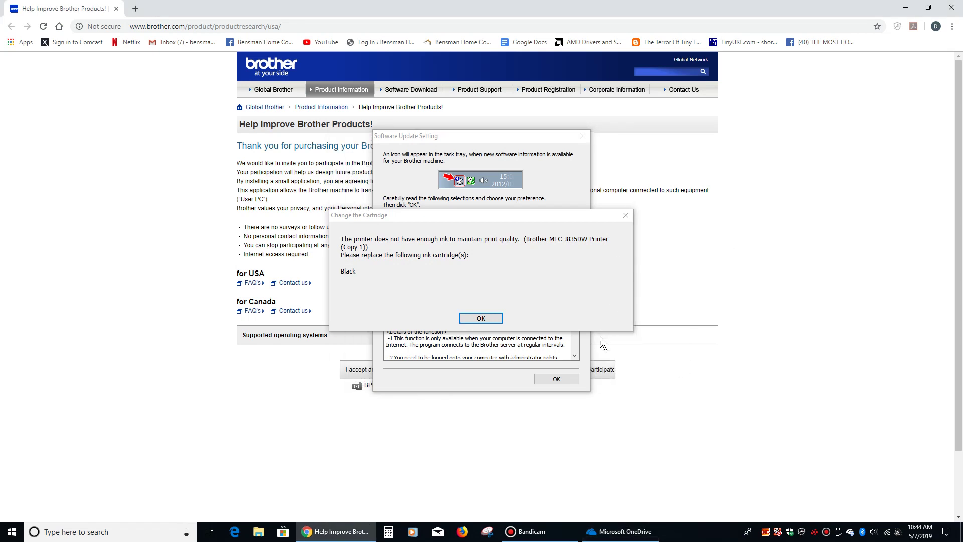
pyautogui.click(625, 532)
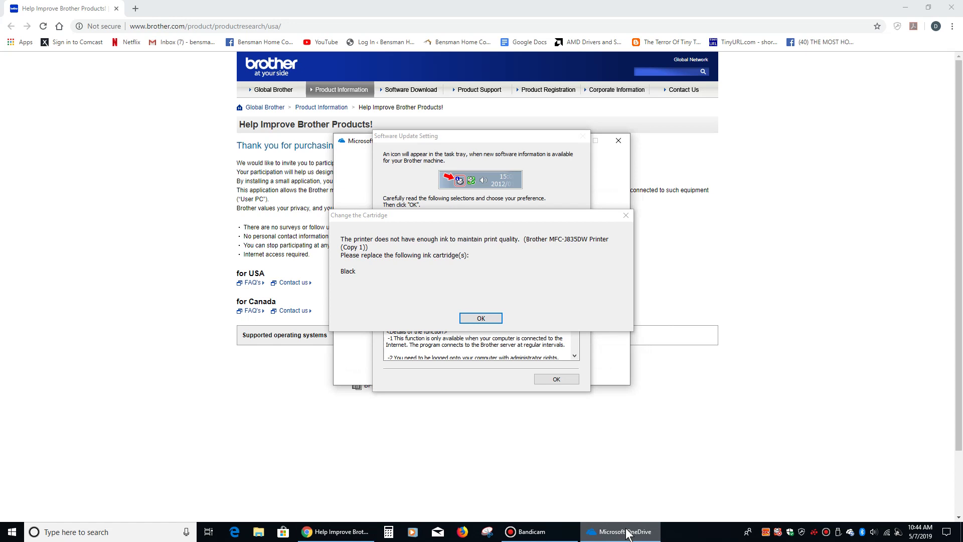
pyautogui.click(623, 136)
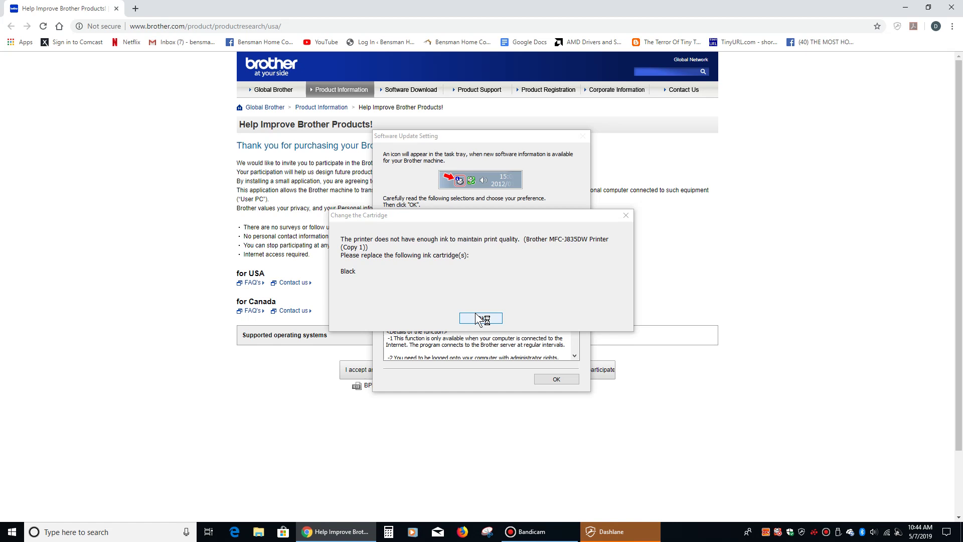
pyautogui.click(481, 318)
# Step: Dismiss the Dashlane login, accept receiving all software update information, and close Chrome
pyautogui.click(628, 537)
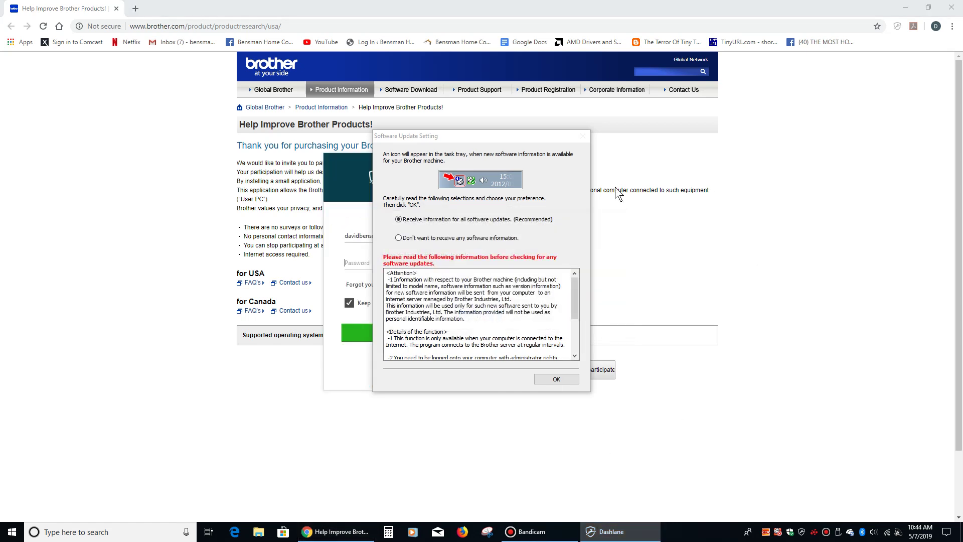
pyautogui.moveTo(335, 165); pyautogui.dragTo(673, 220)
pyautogui.click(822, 217)
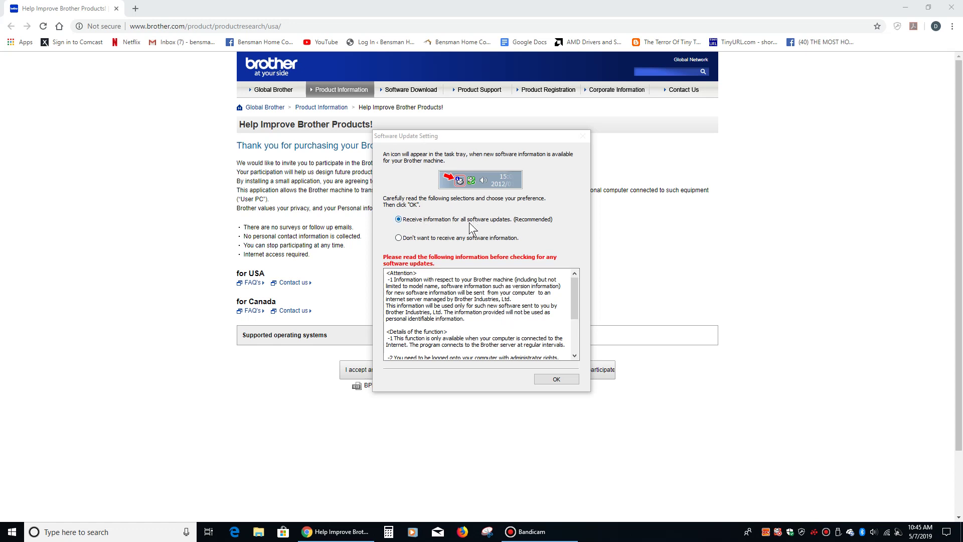
pyautogui.click(567, 380)
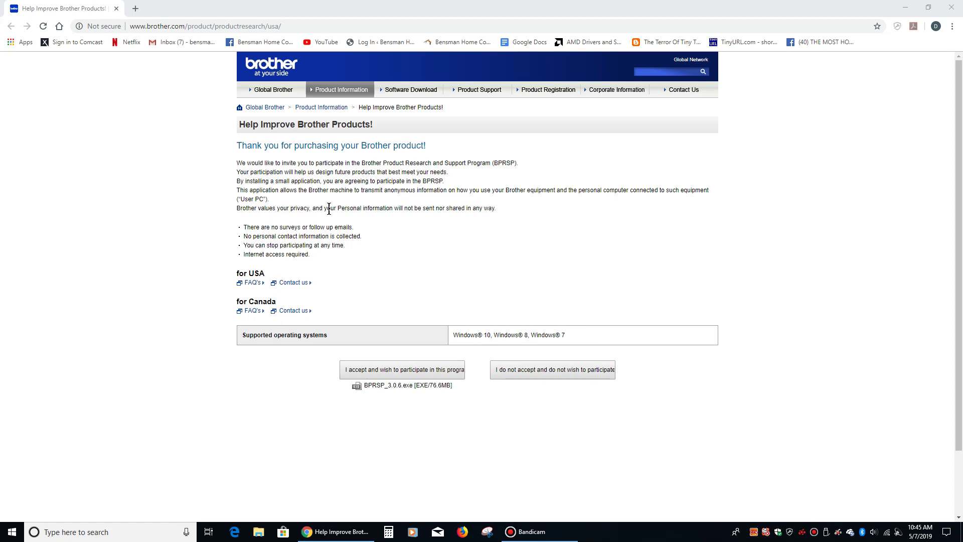
pyautogui.click(950, 7)
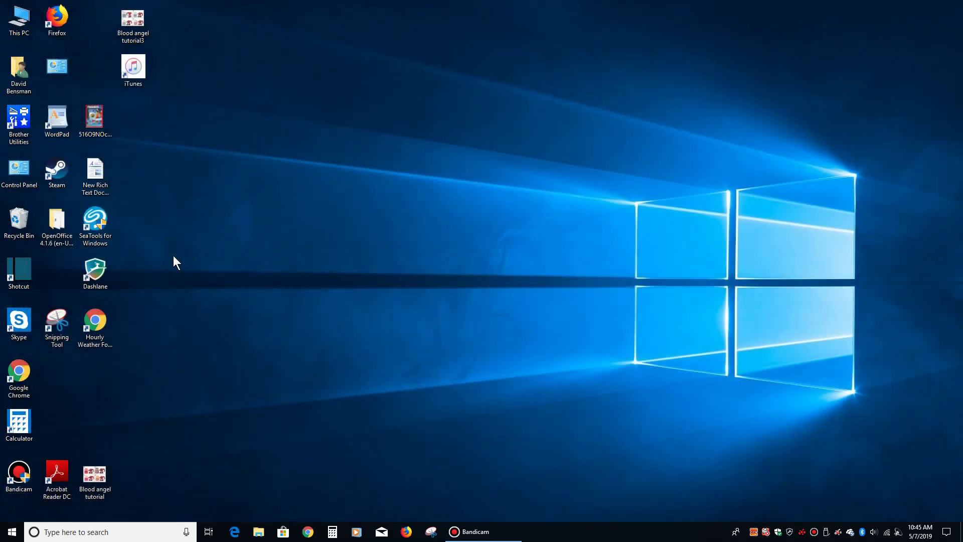
pyautogui.doubleClick(25, 173)
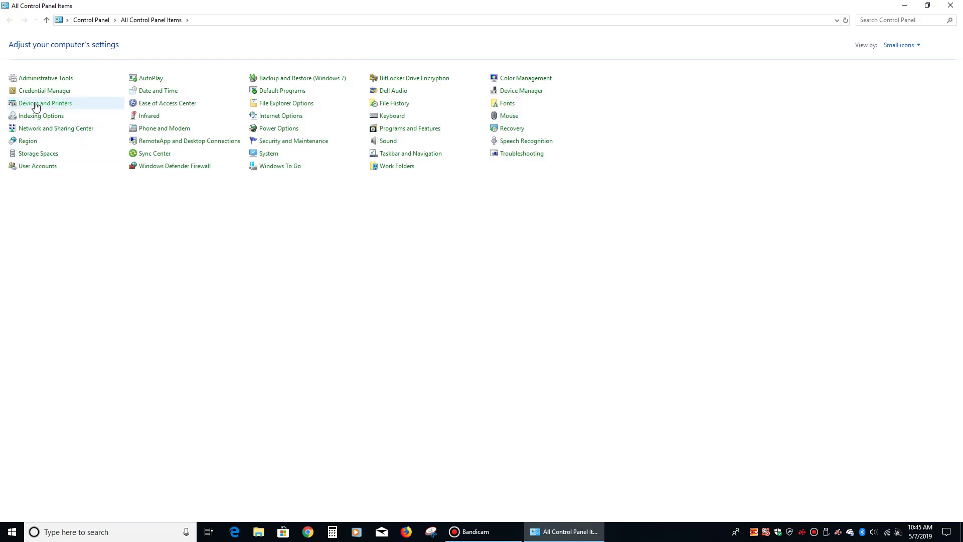
pyautogui.click(34, 103)
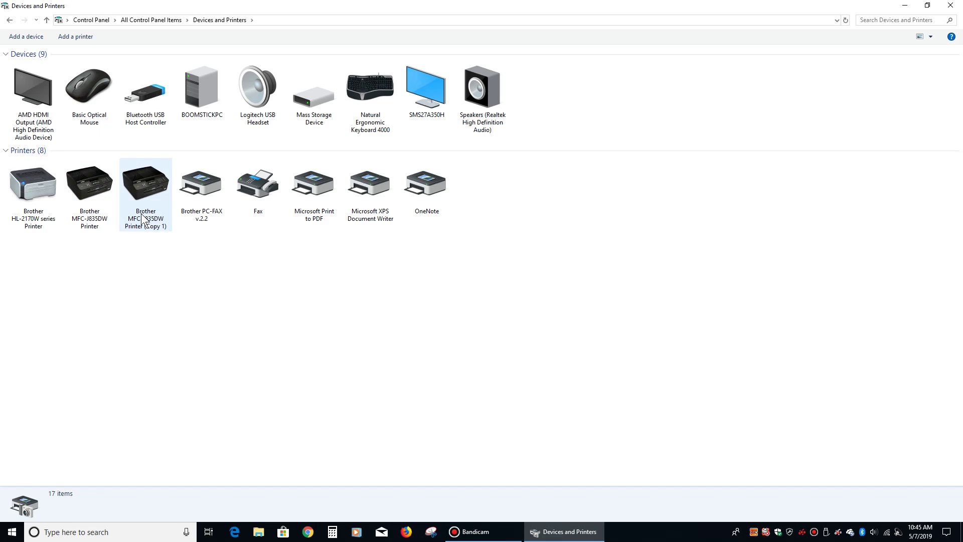
pyautogui.click(951, 5)
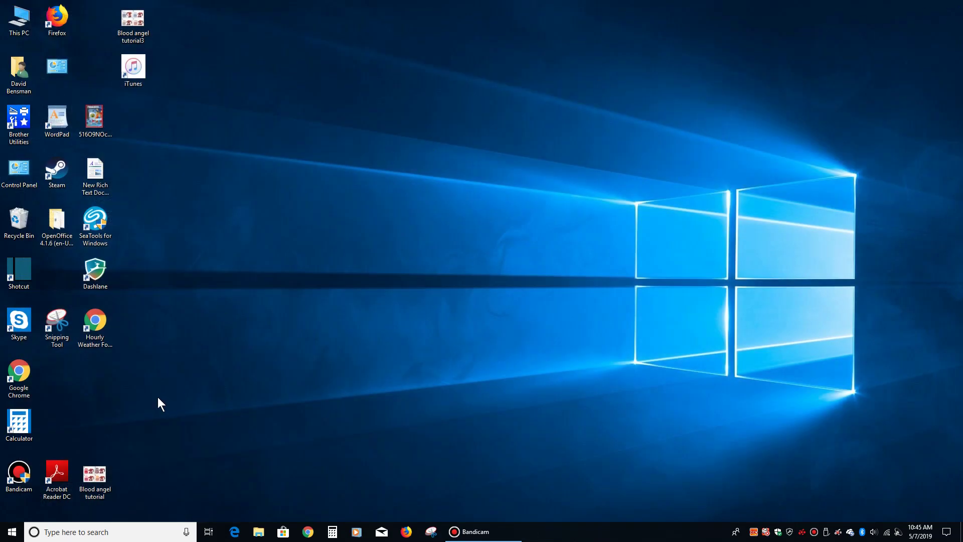
# Step: Move the Brother Utilities desktop icon to a new spot and launch it
pyautogui.doubleClick(19, 123)
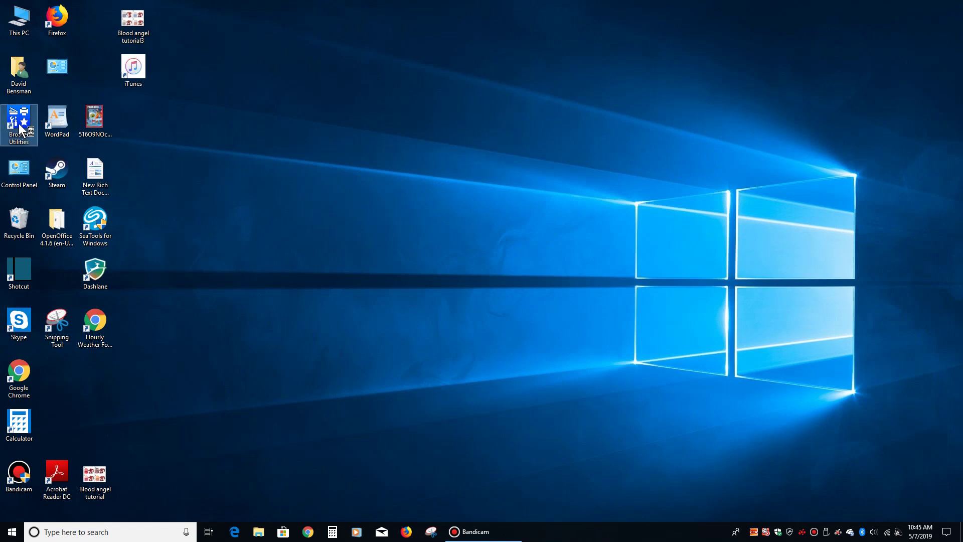
pyautogui.moveTo(19, 123); pyautogui.dragTo(171, 122)
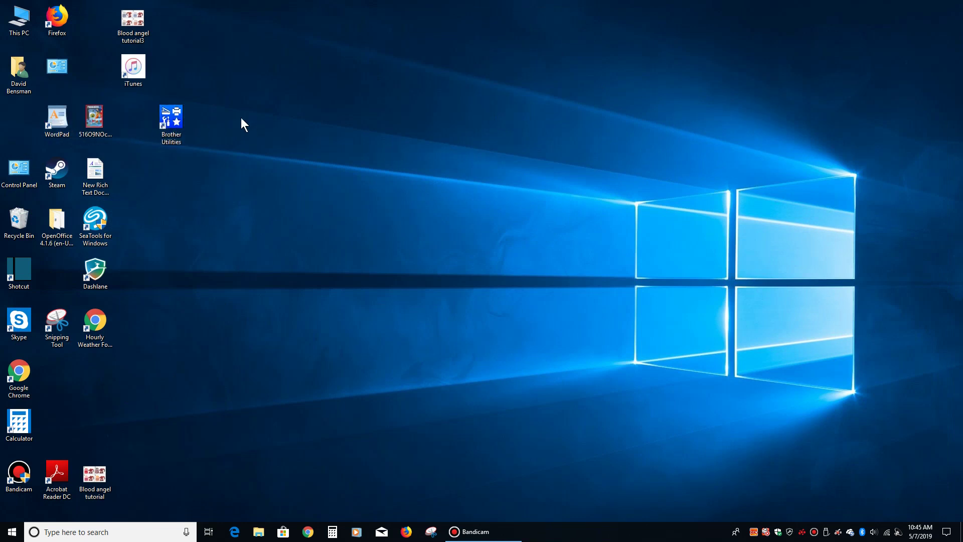
pyautogui.doubleClick(168, 113)
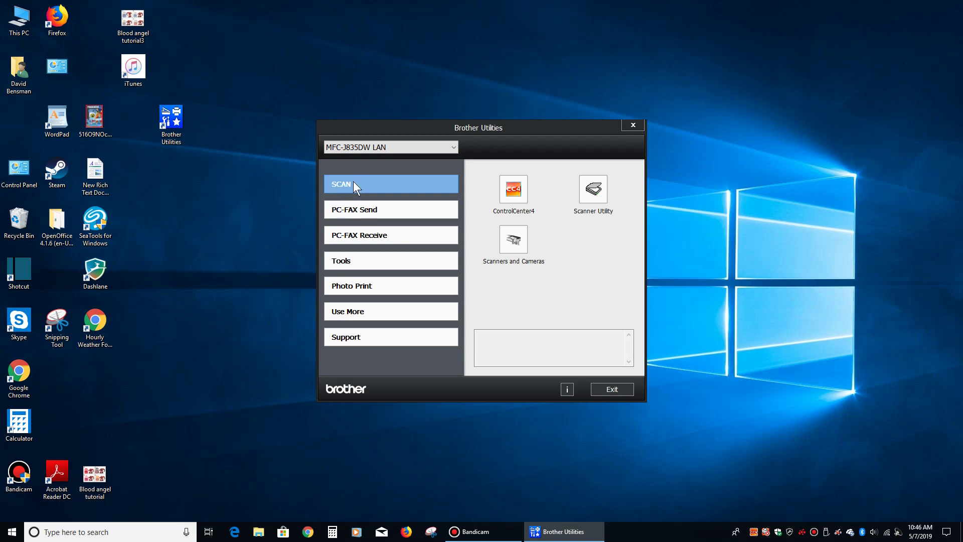
# Step: Start ControlCenter4 from Brother Utilities in Home Mode
pyautogui.click(514, 190)
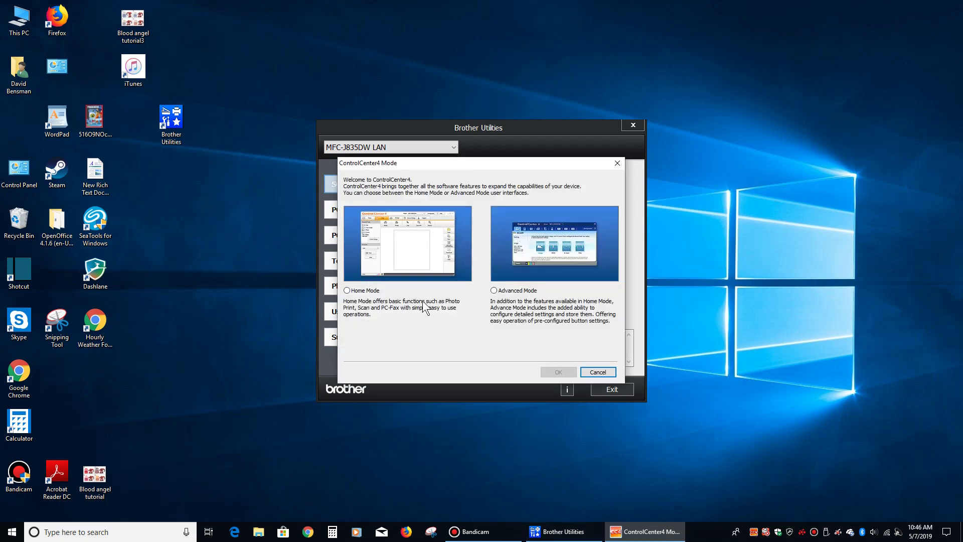
pyautogui.click(346, 291)
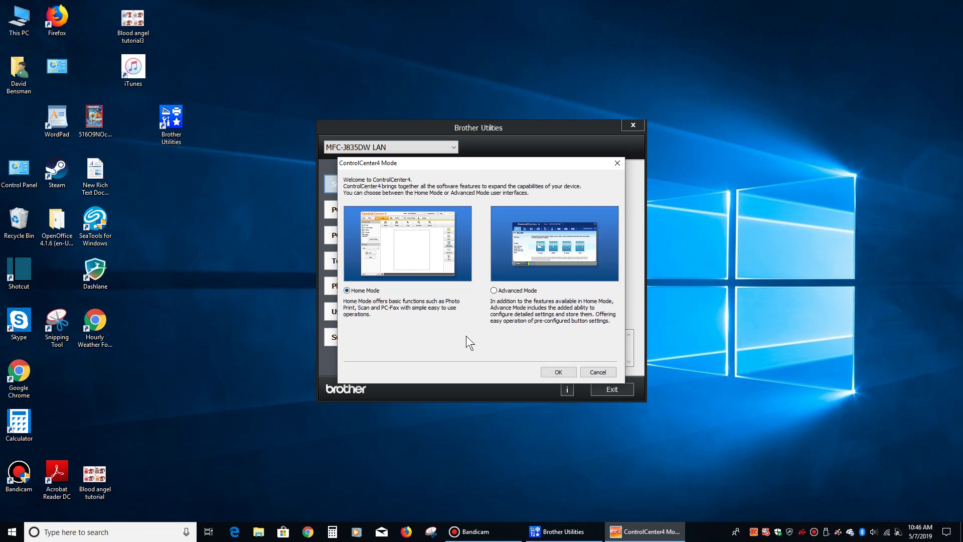
pyautogui.click(557, 372)
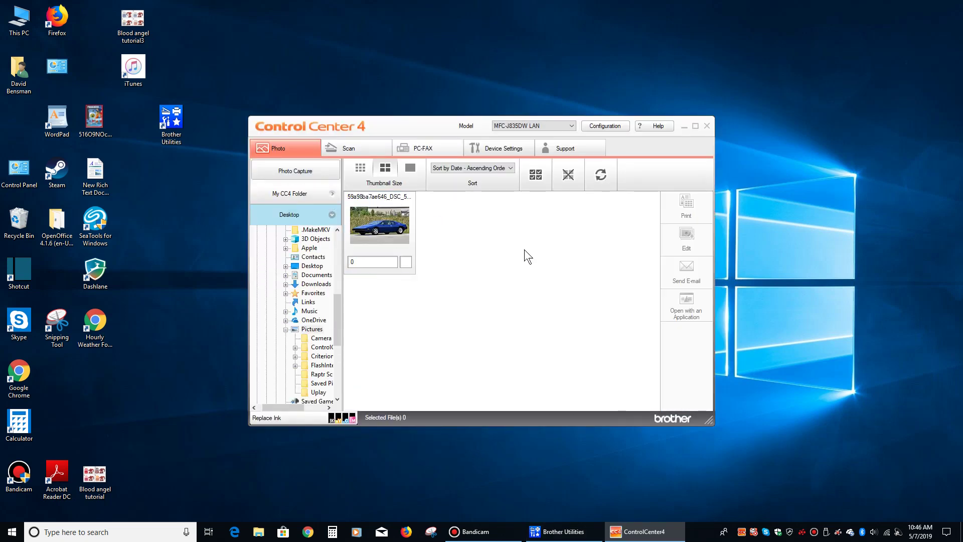
# Step: Scan the document from ControlCenter4's Scan tab as Text and Graph at Letter size
pyautogui.click(572, 533)
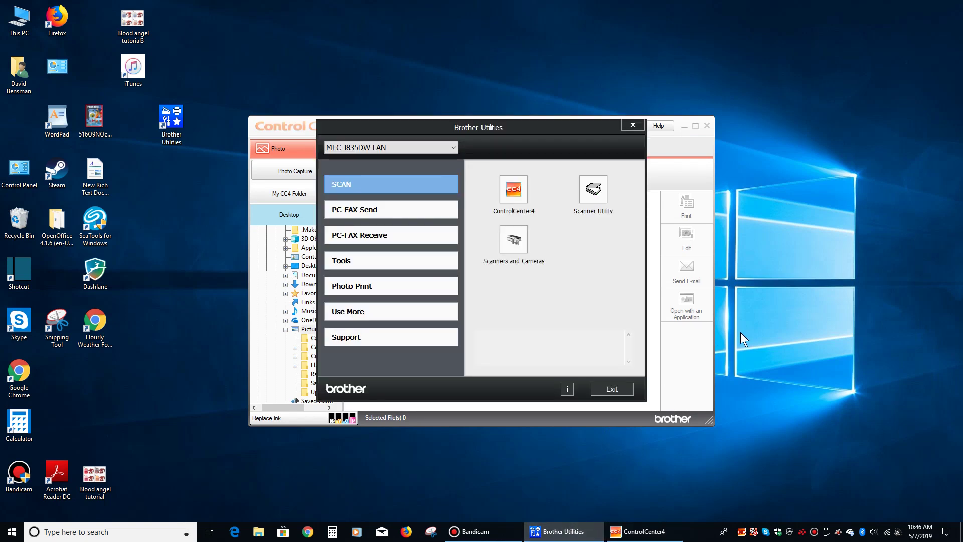
pyautogui.click(284, 125)
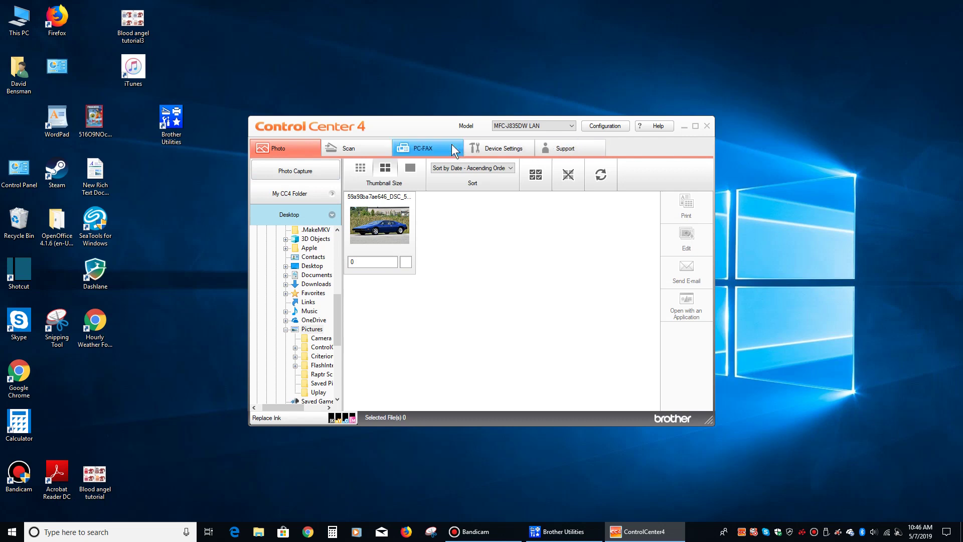
pyautogui.click(344, 145)
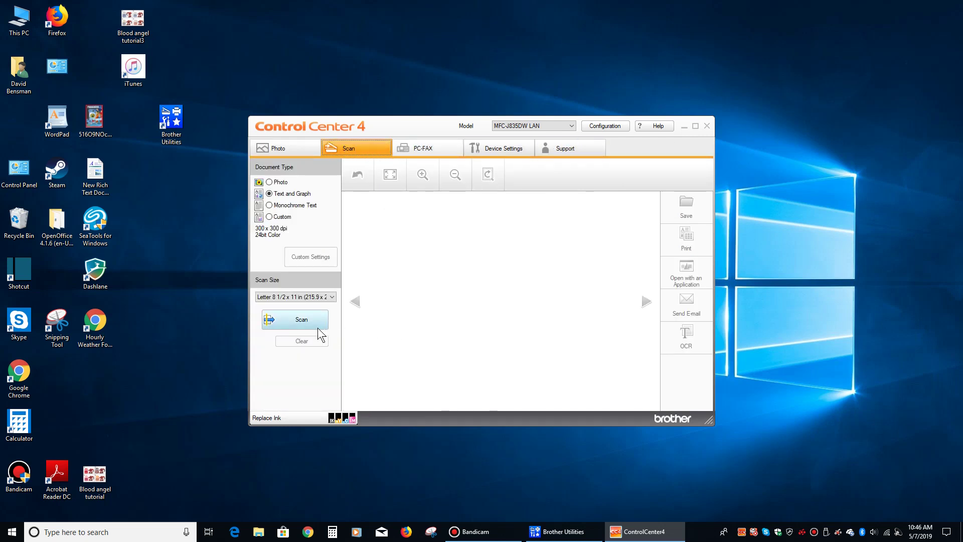
pyautogui.click(304, 323)
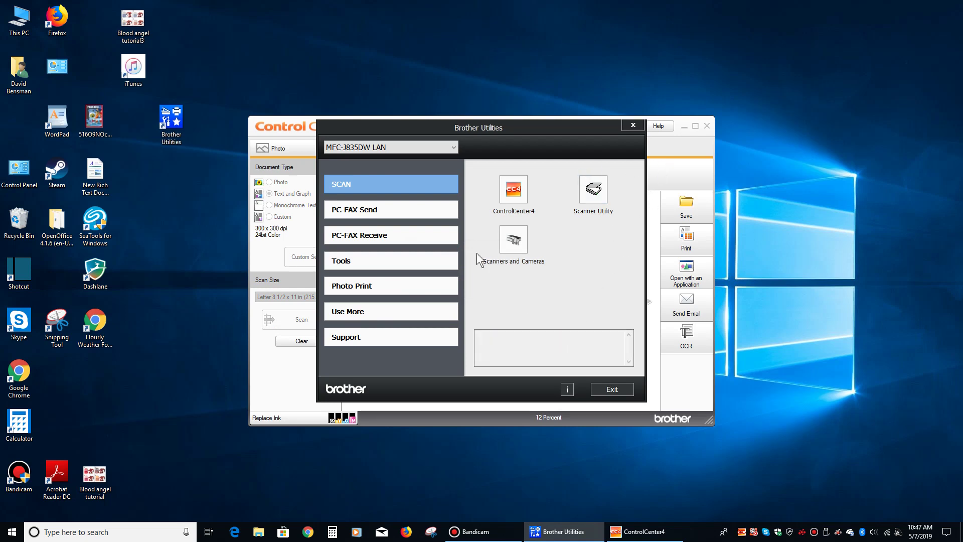
# Step: Restart ControlCenter4, clear the scanned page preview, then close ControlCenter4
pyautogui.click(269, 132)
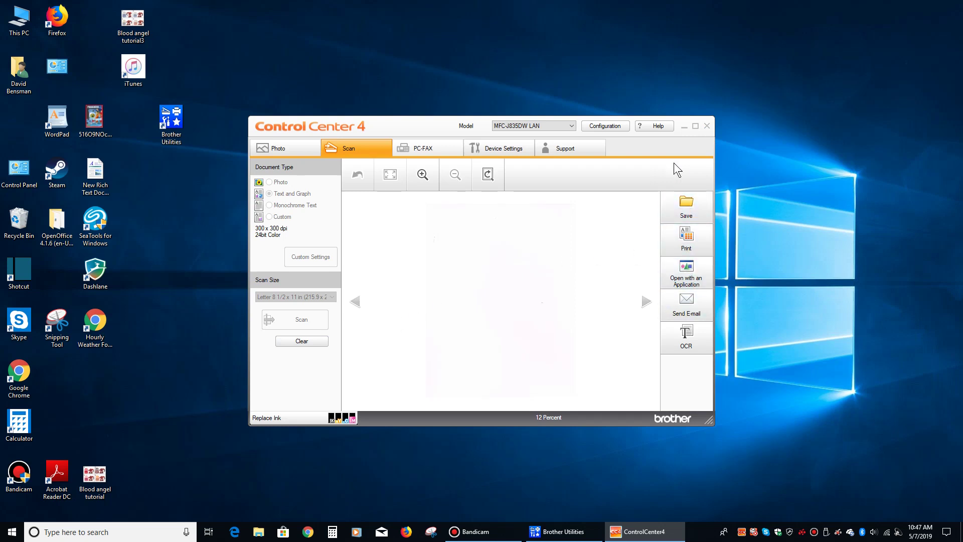
pyautogui.click(708, 125)
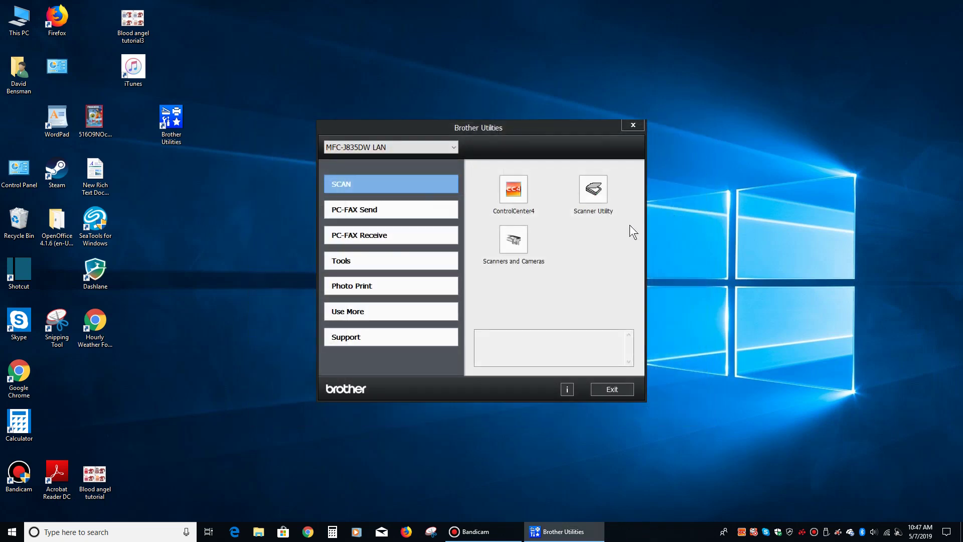
pyautogui.click(523, 183)
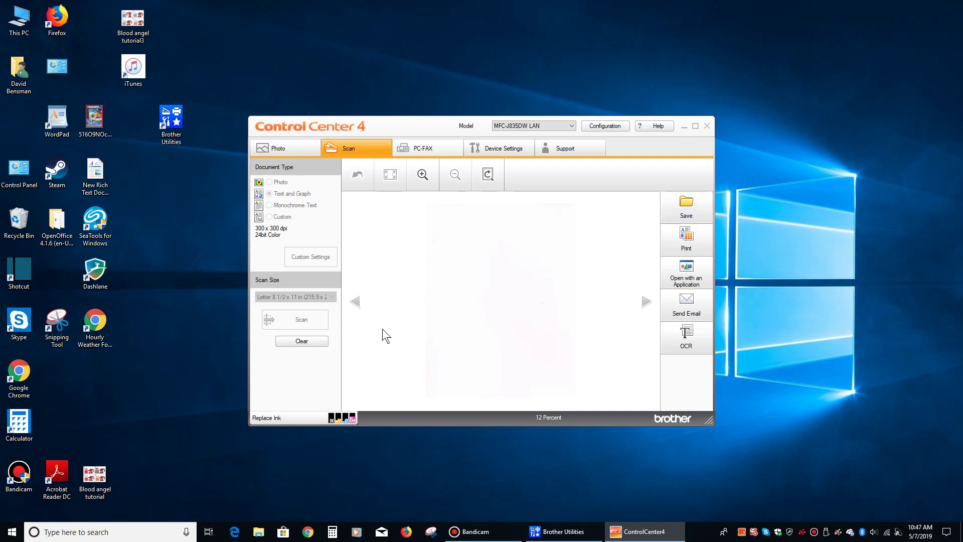
pyautogui.click(296, 341)
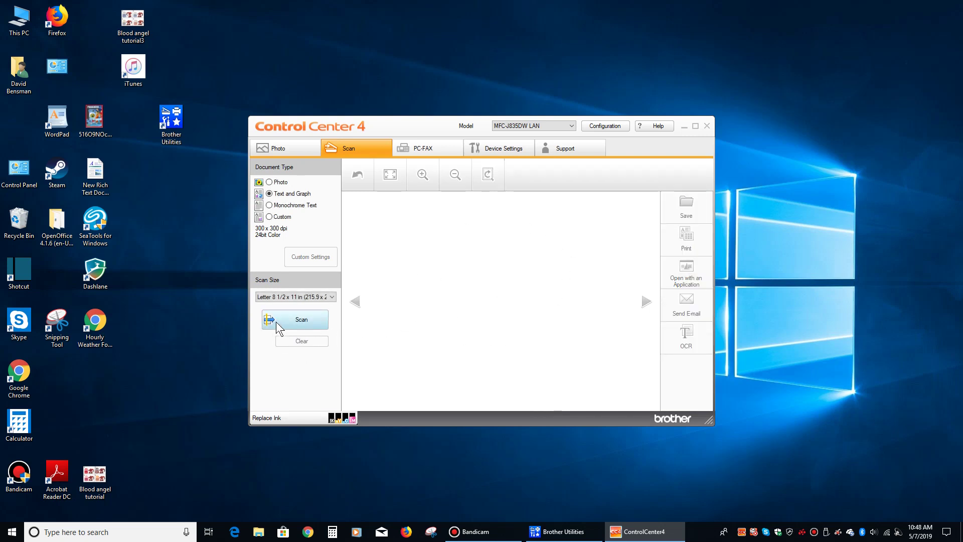
pyautogui.click(707, 125)
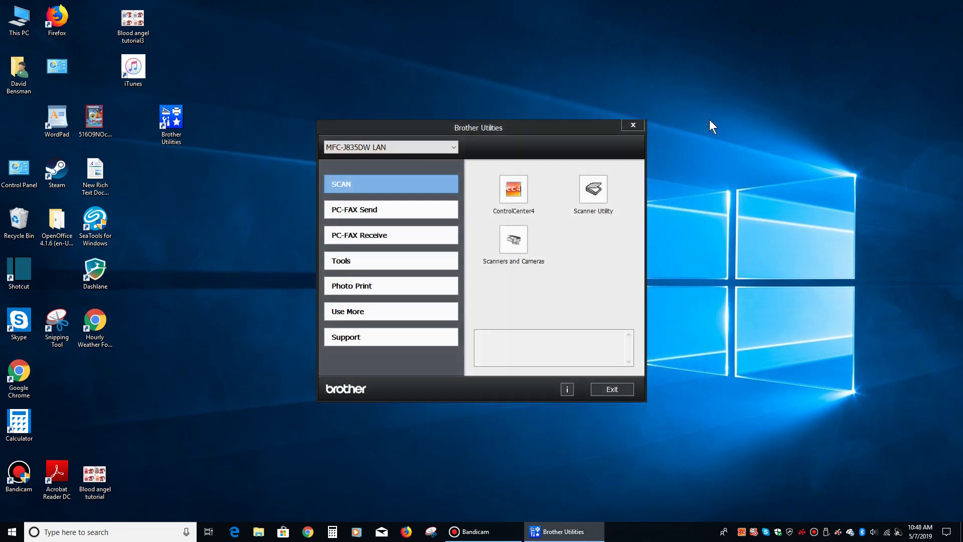
# Step: Close the Brother Utilities window
pyautogui.click(640, 127)
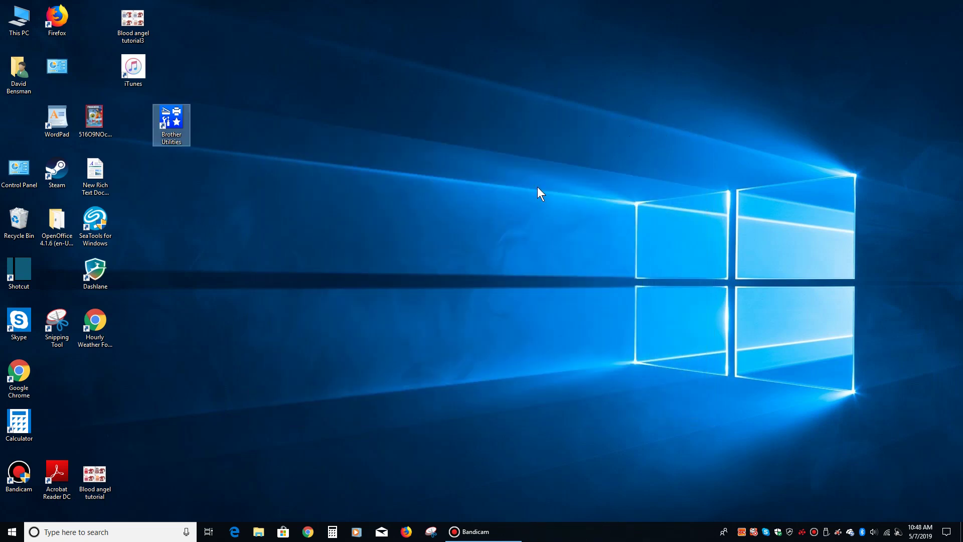